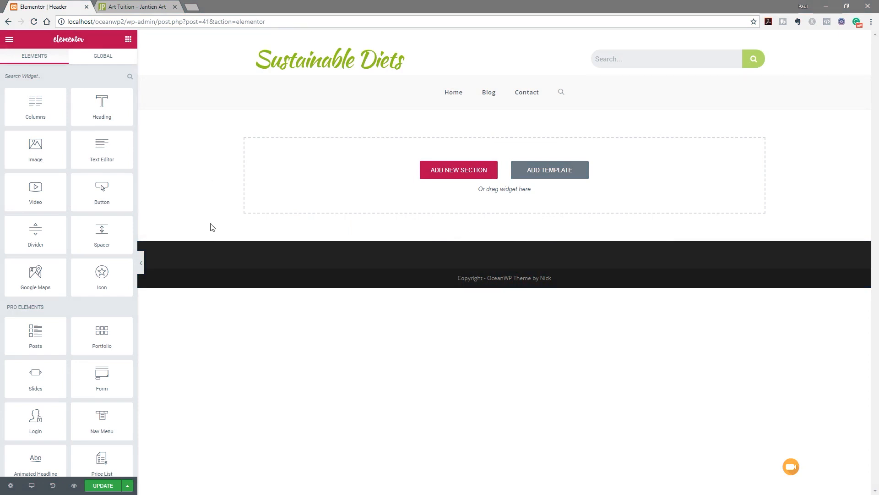
- Add a single-column section stretched to the full page width, with its content position set to Middle
left_click(451, 171)
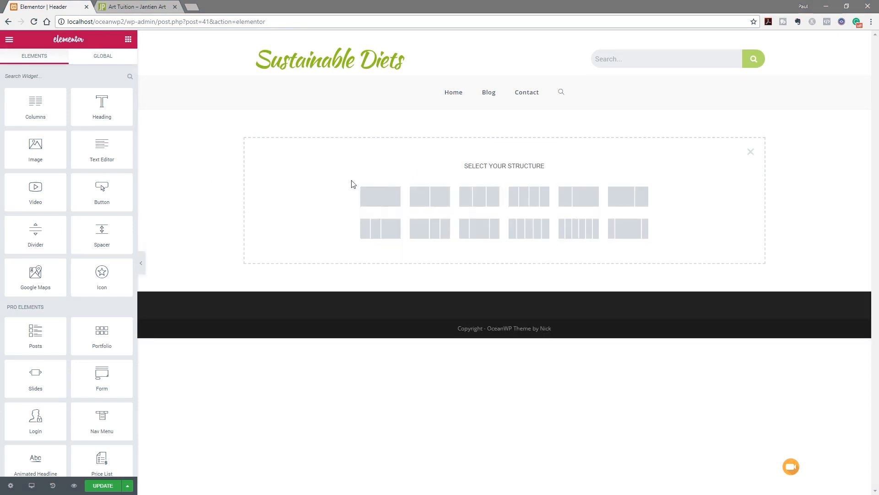
left_click(378, 196)
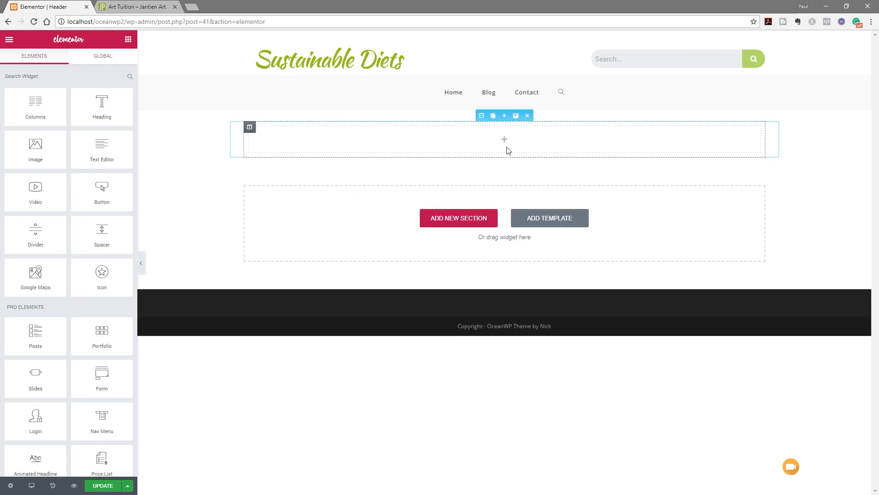
left_click(482, 115)
left_click(121, 108)
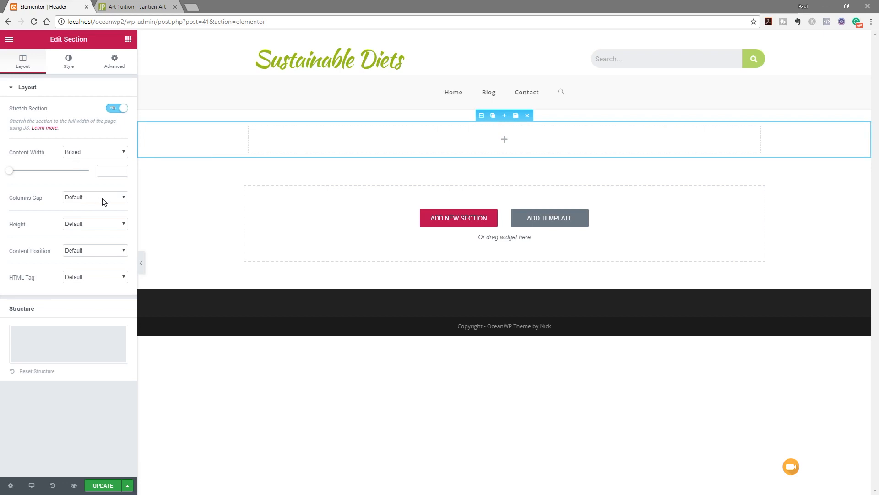
left_click(92, 249)
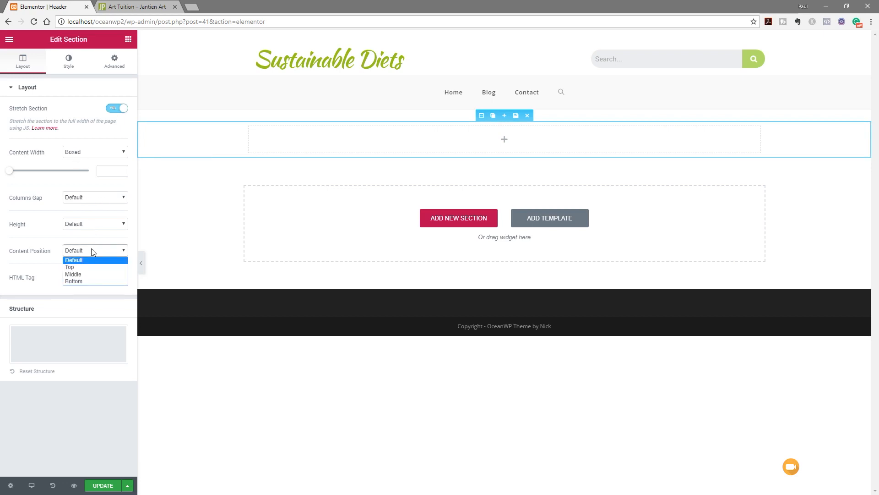
left_click(89, 275)
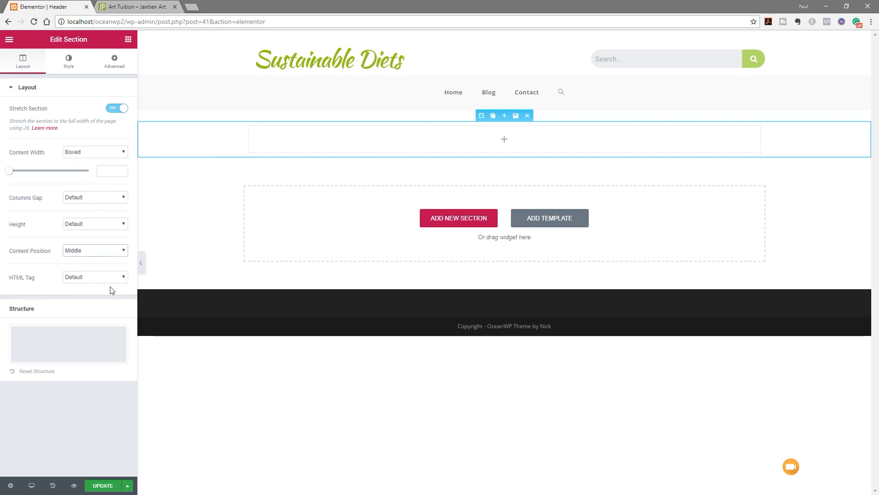
- Upload SliderF18.jpg and Header-Watercolour.jpg to the media library and use Header-Watercolour.jpg as the section's classic background image
left_click(68, 67)
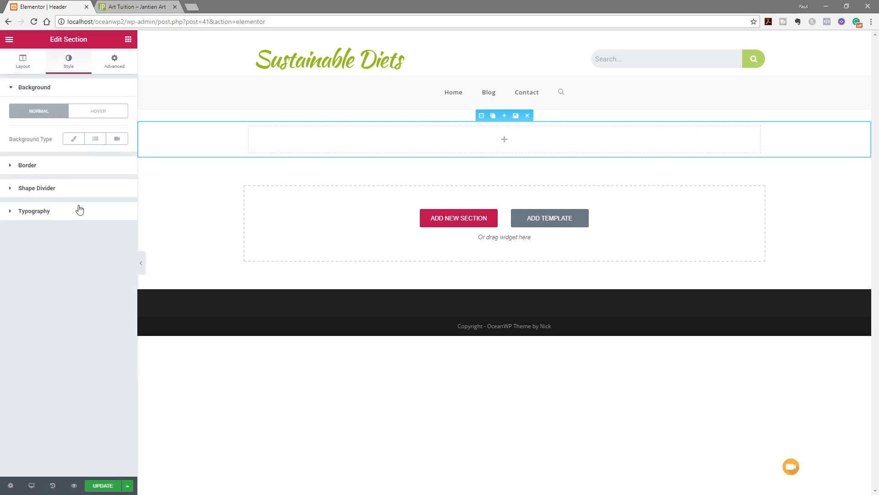
left_click(74, 142)
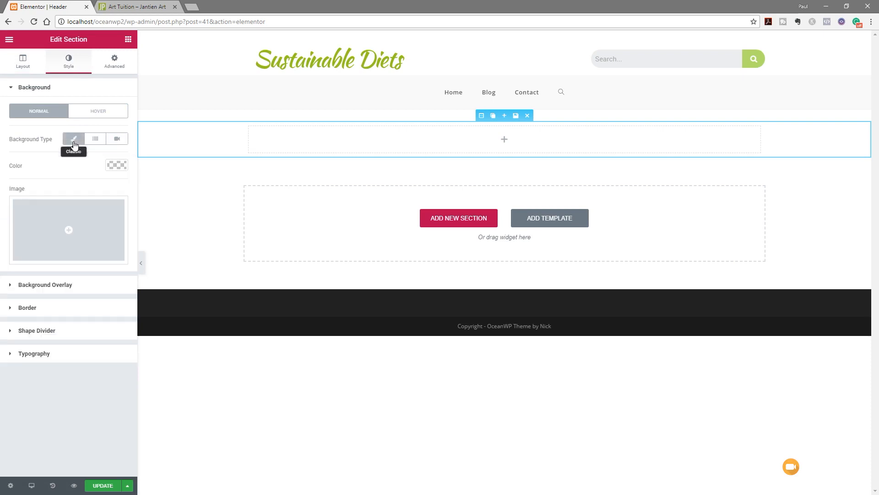
left_click(70, 232)
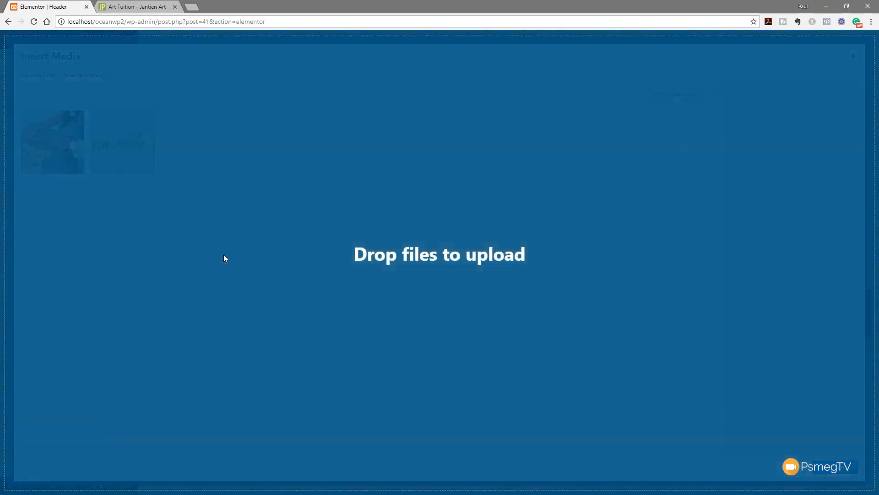
left_click_drag(223, 254, 224, 256)
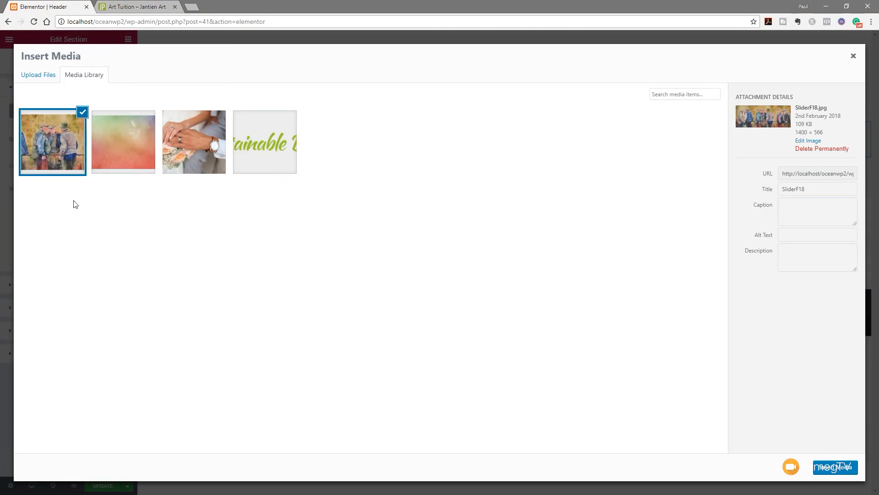
left_click(130, 155)
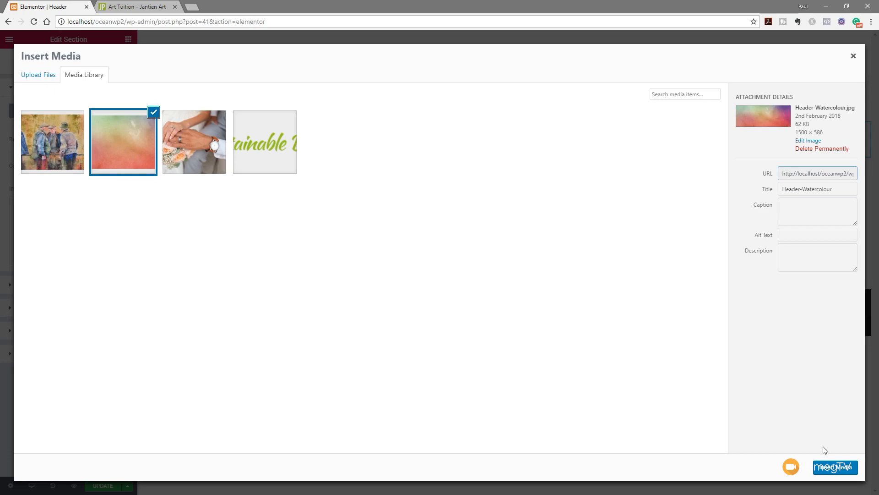
left_click(825, 468)
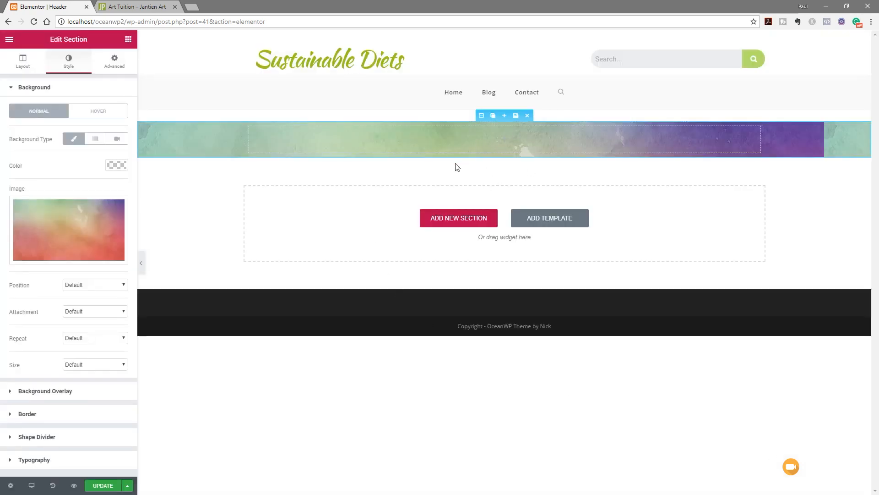
- Set the section's background image to Center Center position, No-repeat and Cover size
left_click(108, 285)
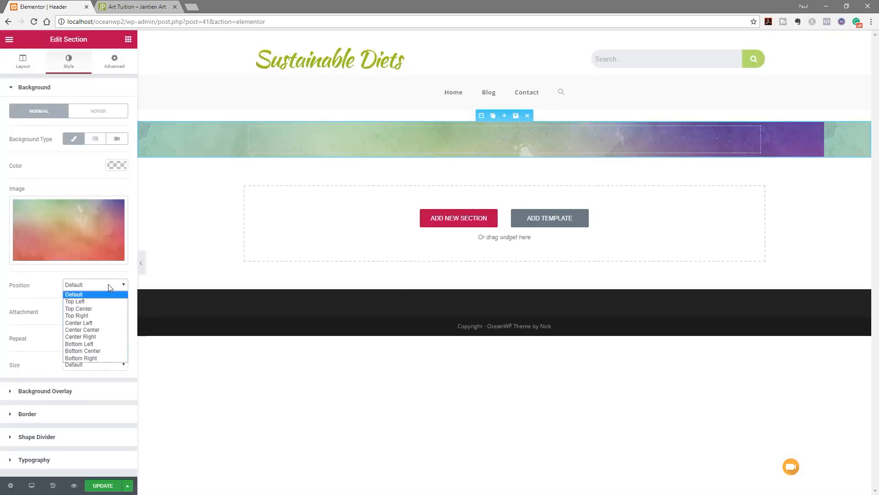
left_click(93, 330)
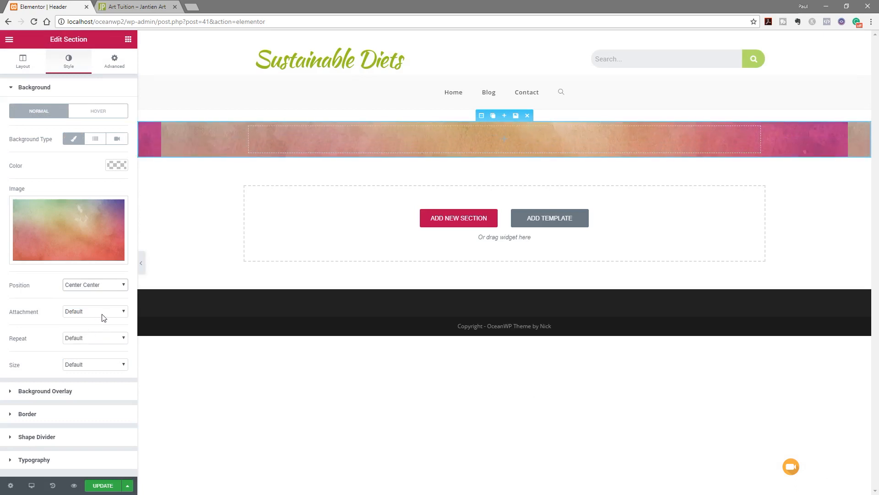
left_click(97, 342)
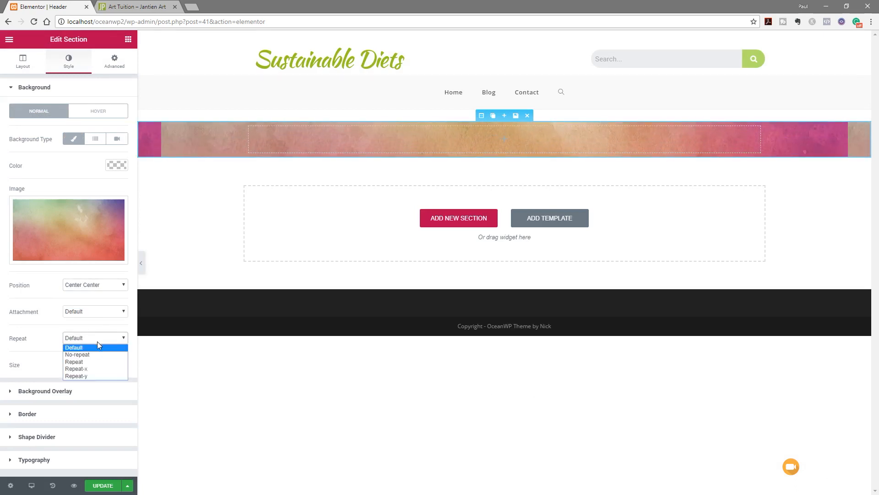
left_click(95, 353)
left_click(97, 366)
left_click(92, 386)
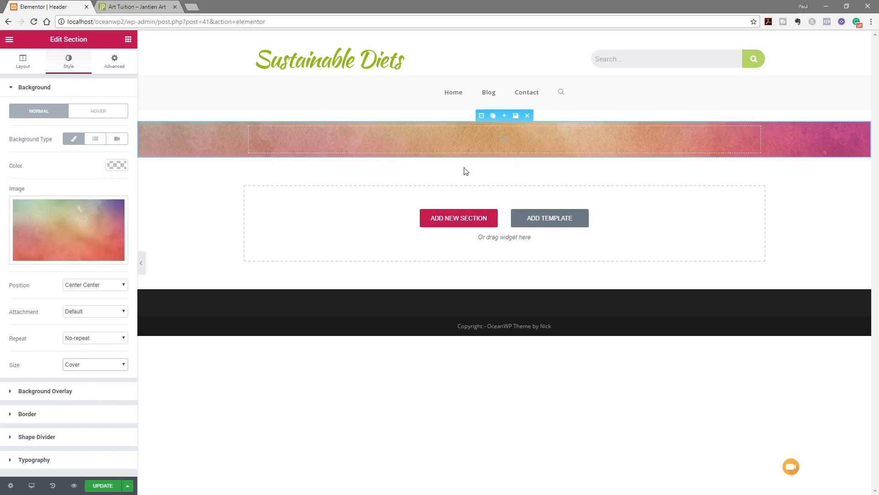
- Add a classic background overlay to the section using the SliderF18.jpg image
left_click(44, 397)
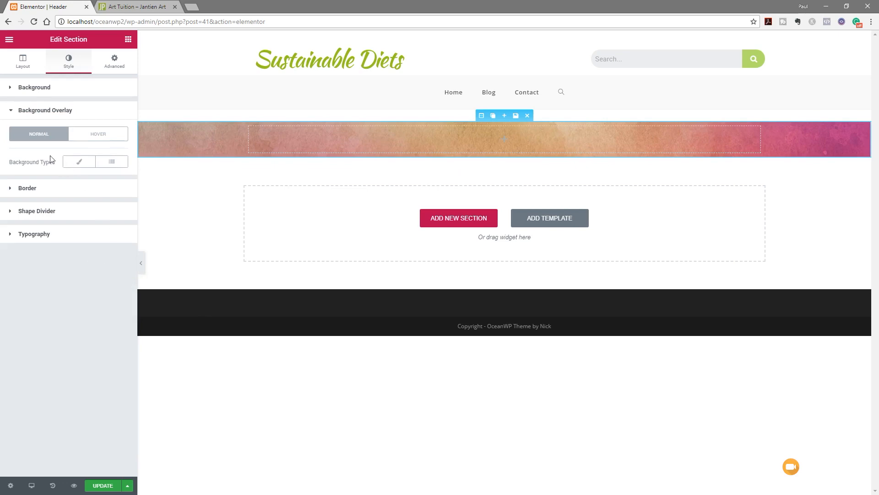
left_click(78, 161)
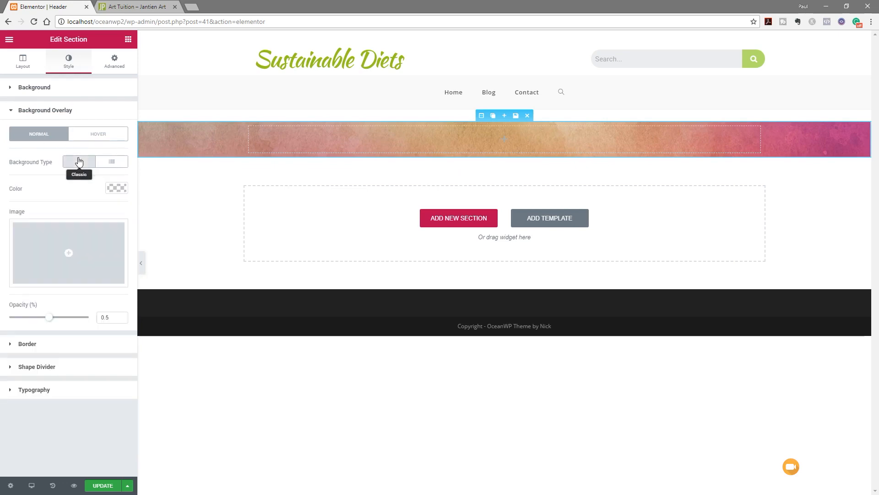
left_click(69, 253)
left_click(63, 157)
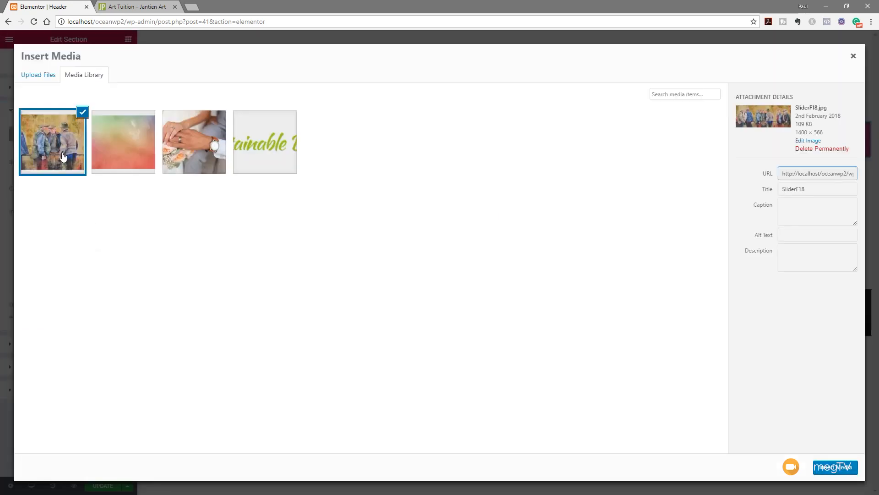
left_click(834, 468)
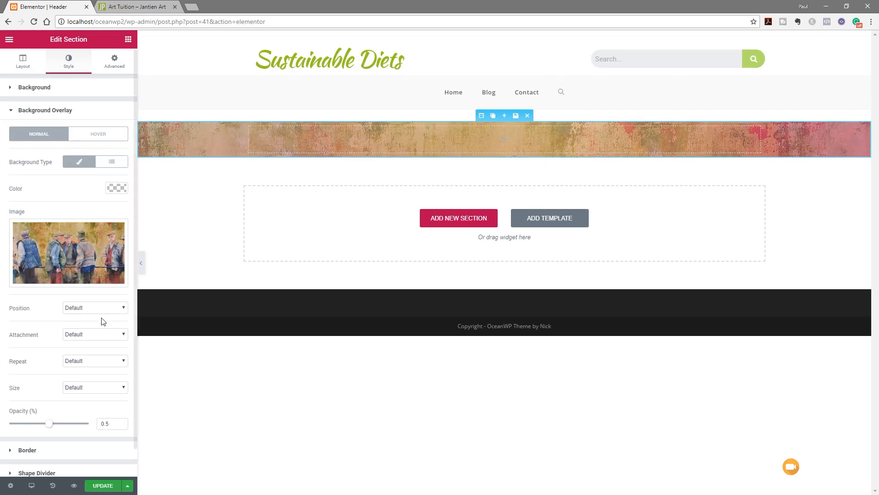
- Set the overlay image to Top Center position and Cover size, with an opacity of 0.19
left_click(83, 310)
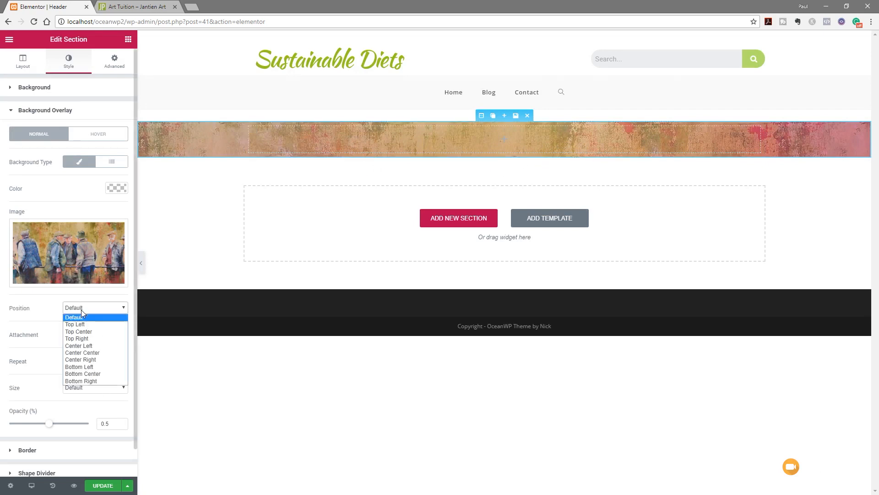
left_click(84, 355)
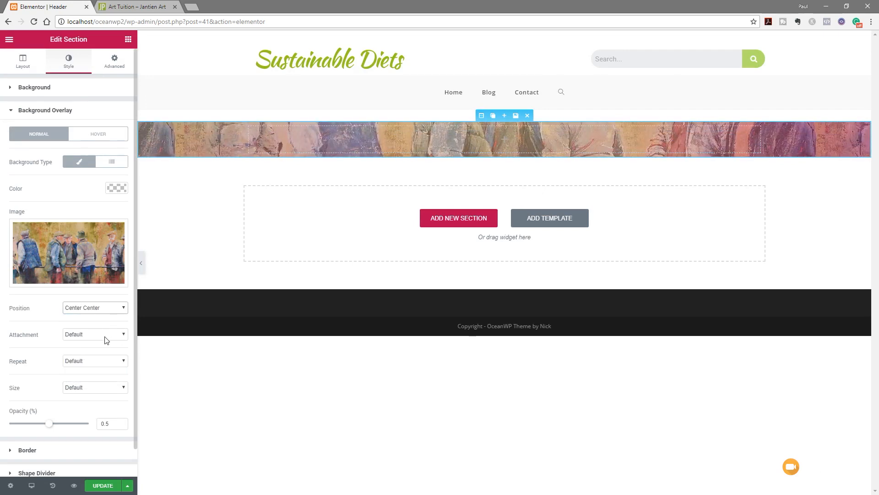
left_click(102, 388)
left_click(73, 412)
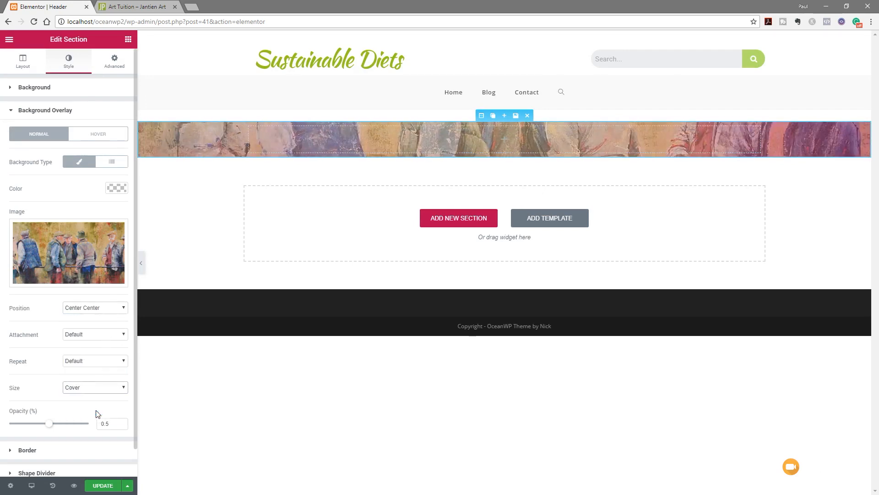
left_click(109, 311)
left_click(105, 329)
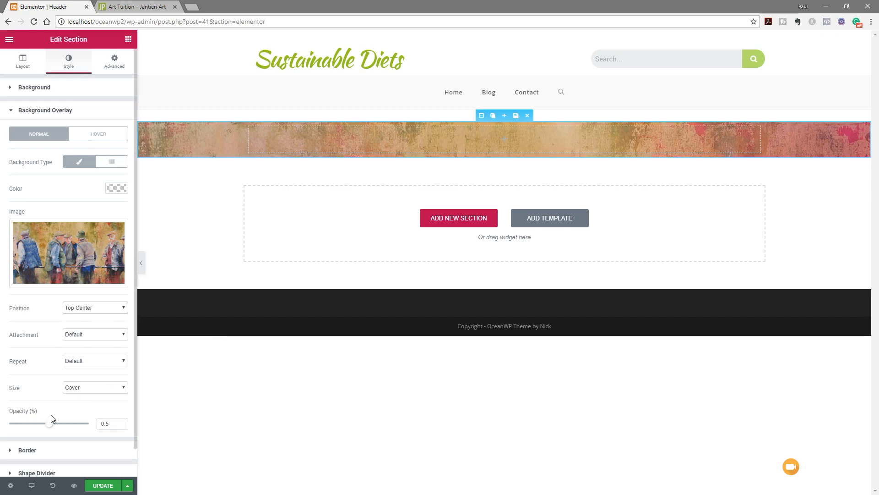
left_click_drag(49, 428, 24, 424)
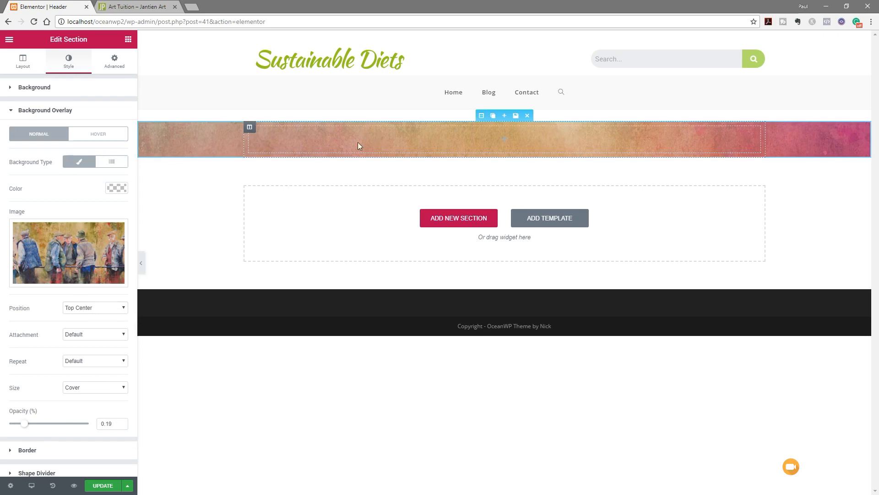
- Unlink the section's padding values and set both the top and bottom padding to 200 px
left_click(116, 62)
left_click(116, 168)
left_click(18, 168)
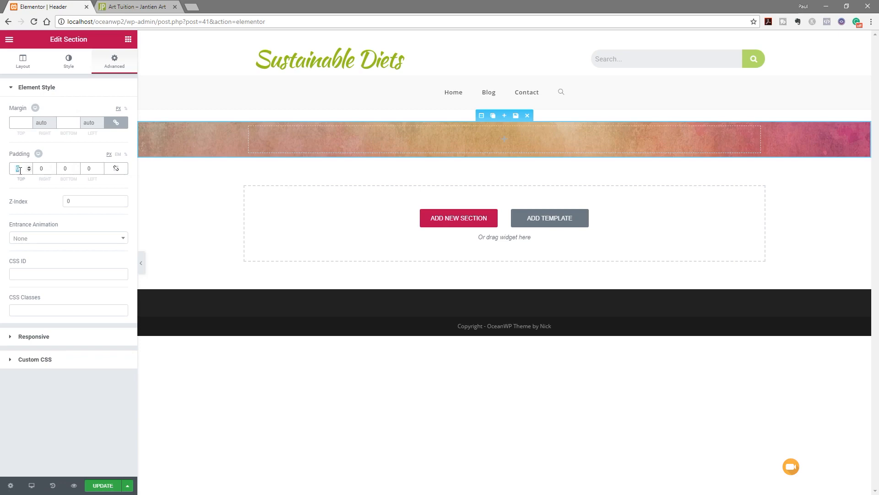
type("200")
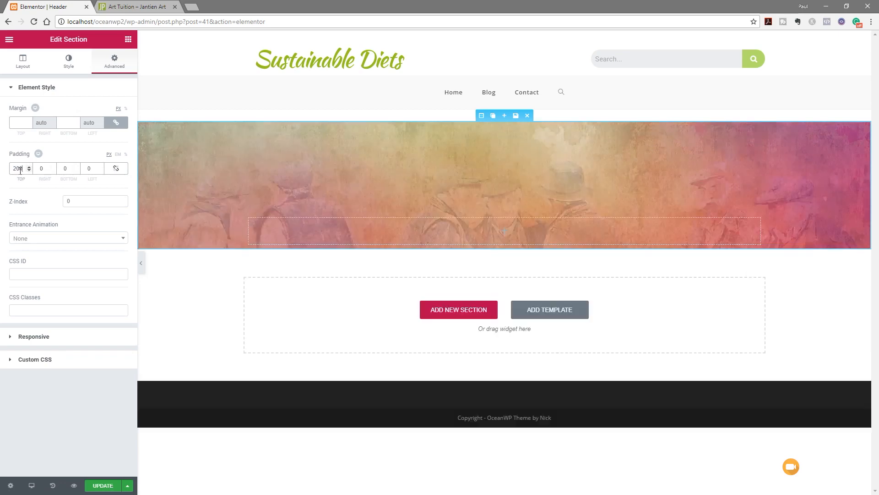
left_click(64, 169)
type("200")
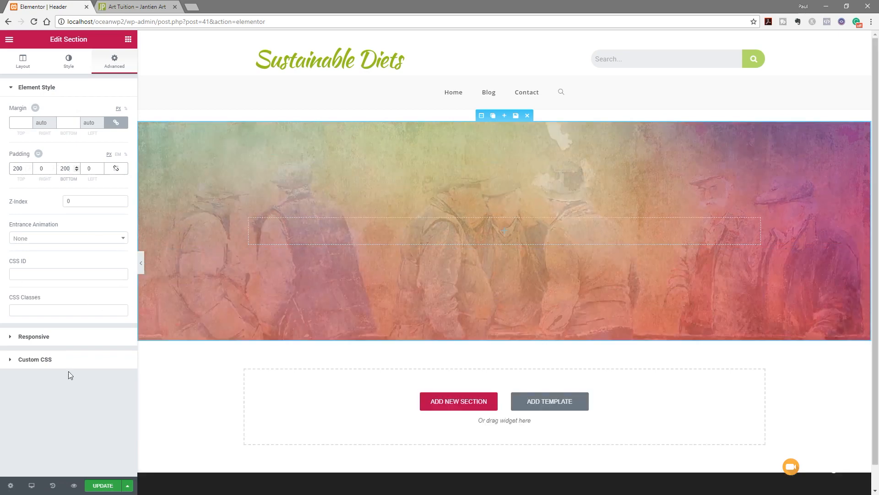
- Compare the section background with the overlay at zero opacity, and set the overlay opacity to 0.3
left_click(69, 62)
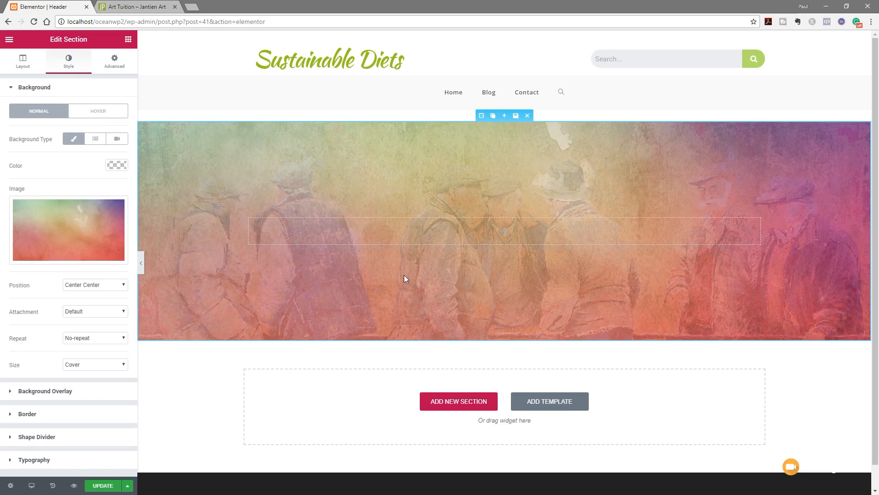
mouse_move(57, 237)
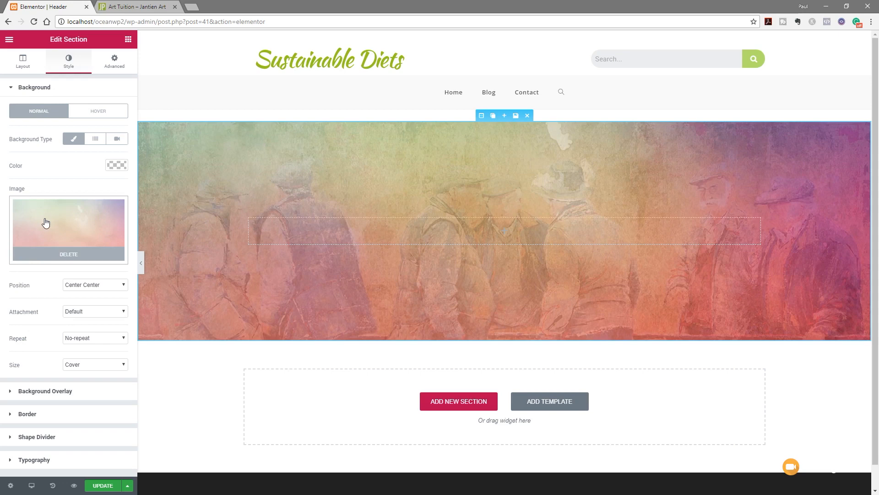
left_click(46, 392)
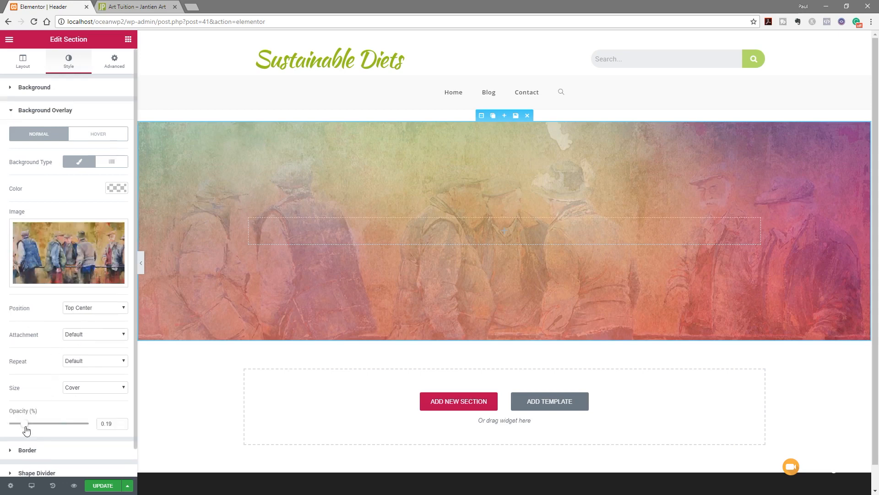
left_click_drag(24, 431, 9, 428)
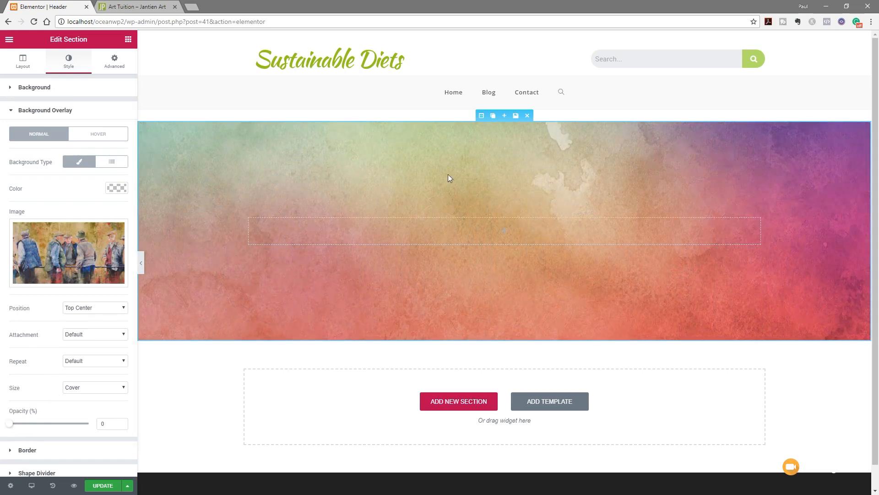
left_click_drag(10, 427, 35, 428)
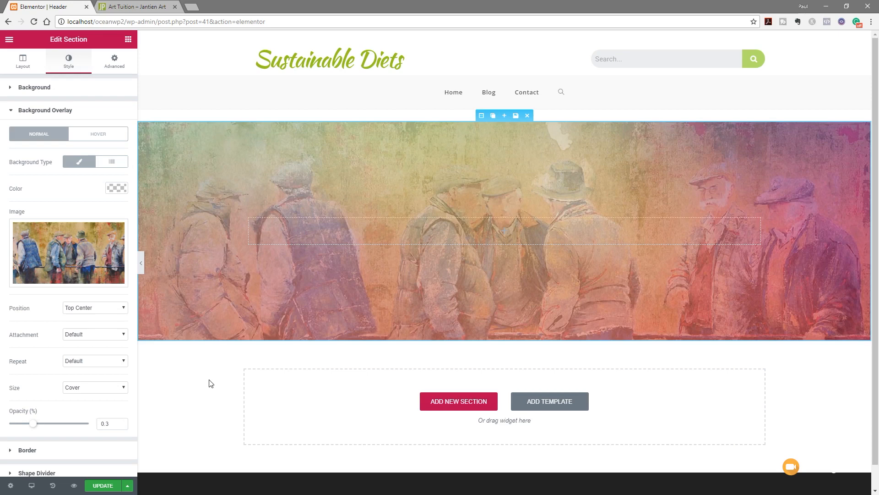
- Add a Heading widget inside the section's column and center-align it
left_click(128, 39)
left_click_drag(101, 106, 412, 236)
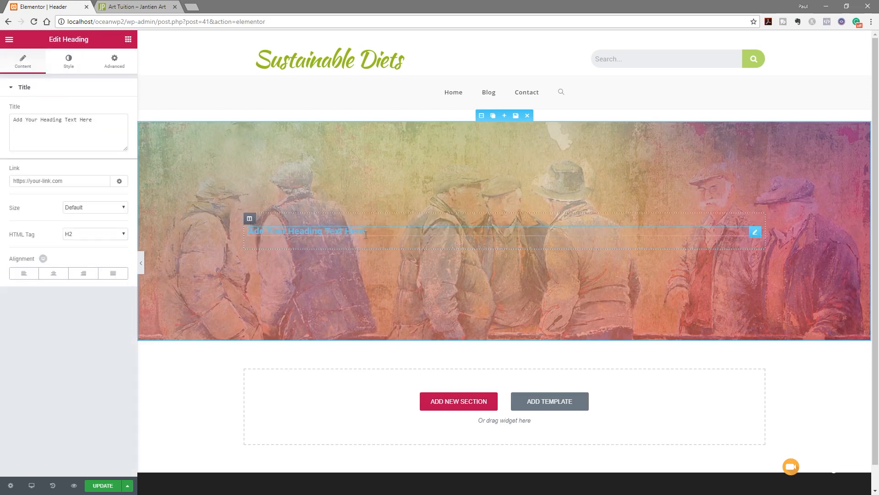
left_click(54, 273)
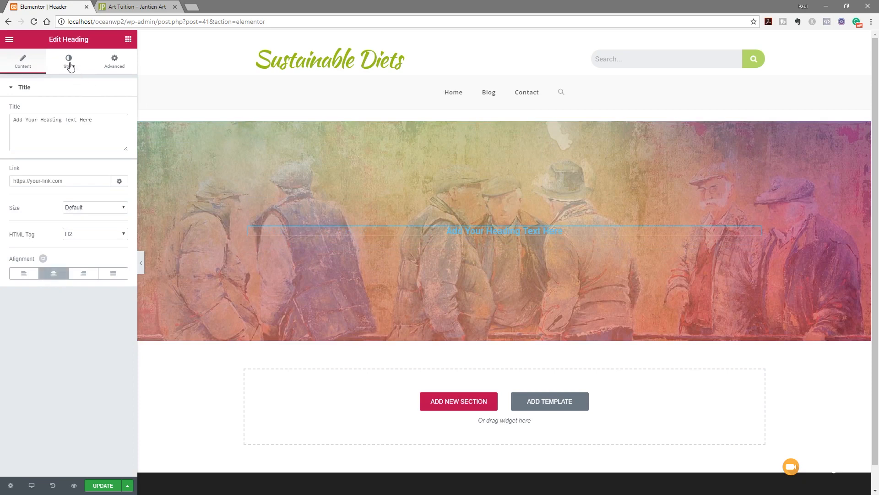
- Set the heading's text color to white
left_click(68, 64)
left_click(117, 110)
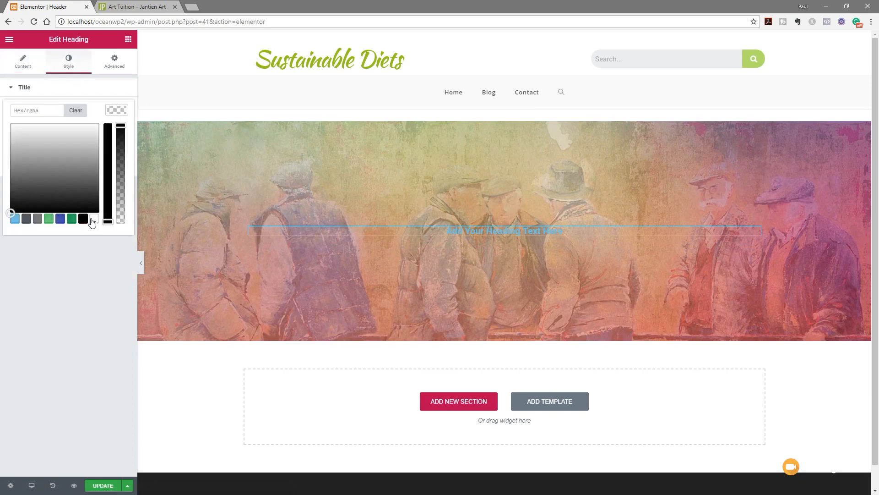
left_click(93, 220)
left_click(91, 262)
- Choose a font weight for the heading and enlarge its text to roughly three times the default size
left_click(117, 136)
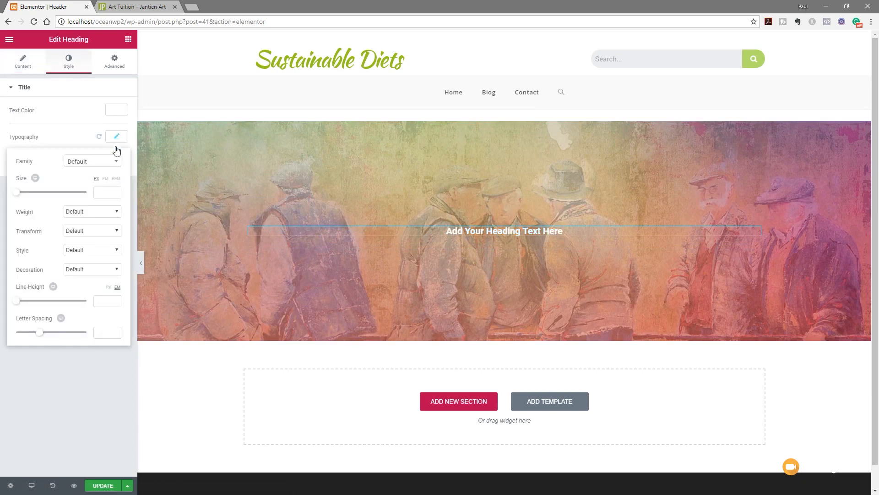
left_click(92, 212)
left_click(86, 261)
left_click(18, 196)
left_click_drag(26, 192, 35, 193)
left_click(80, 401)
- Enable a text shadow on the heading and make its color fully opaque black
left_click(116, 164)
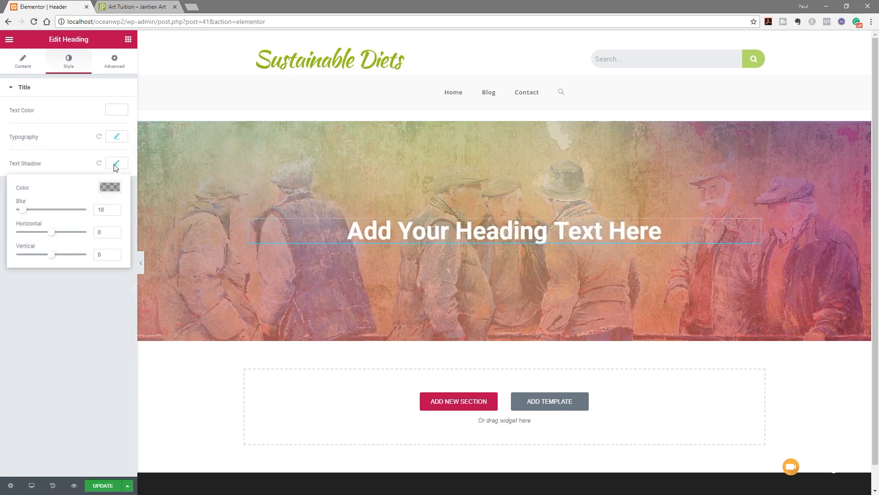
left_click(110, 194)
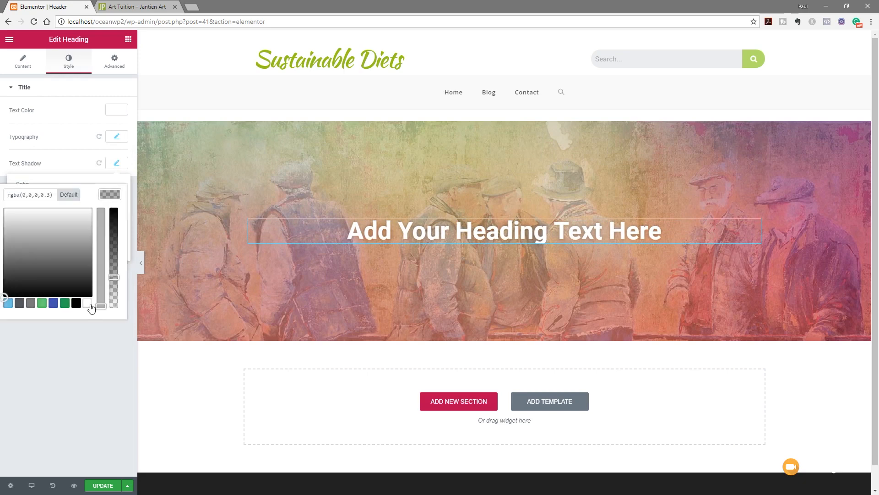
left_click_drag(115, 277, 114, 215)
left_click(84, 381)
- Set the text shadow's horizontal and vertical offsets to 4 and its blur to 5, and preview the header at full width
left_click(116, 164)
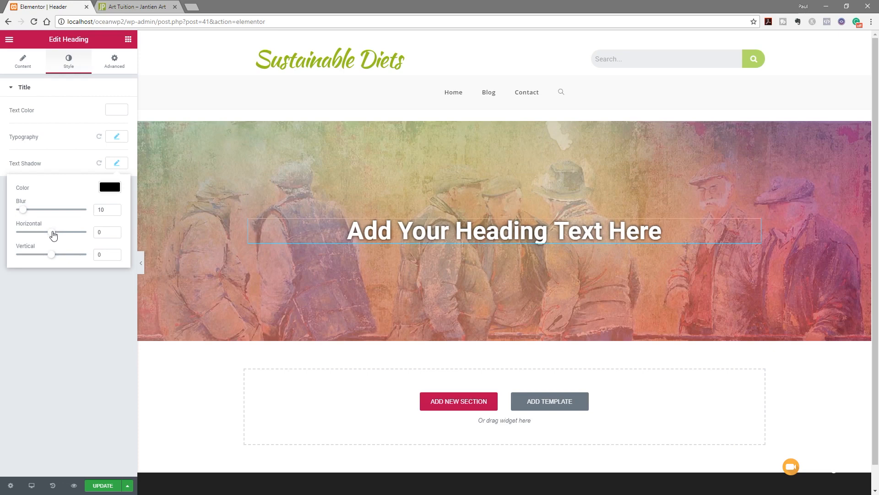
left_click_drag(53, 233, 53, 257)
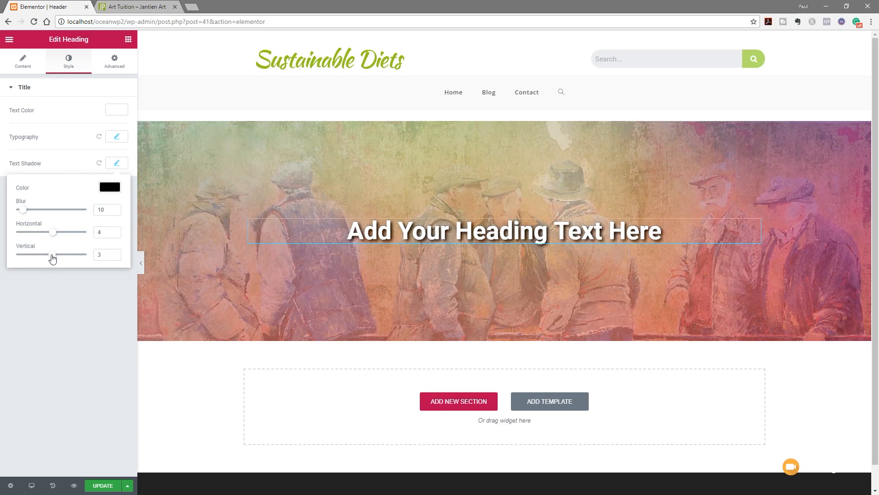
left_click_drag(23, 210, 20, 210)
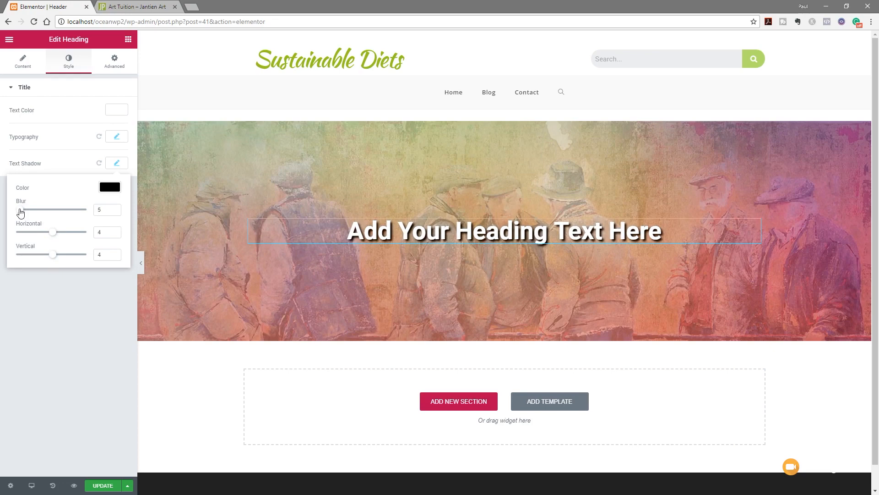
left_click(38, 322)
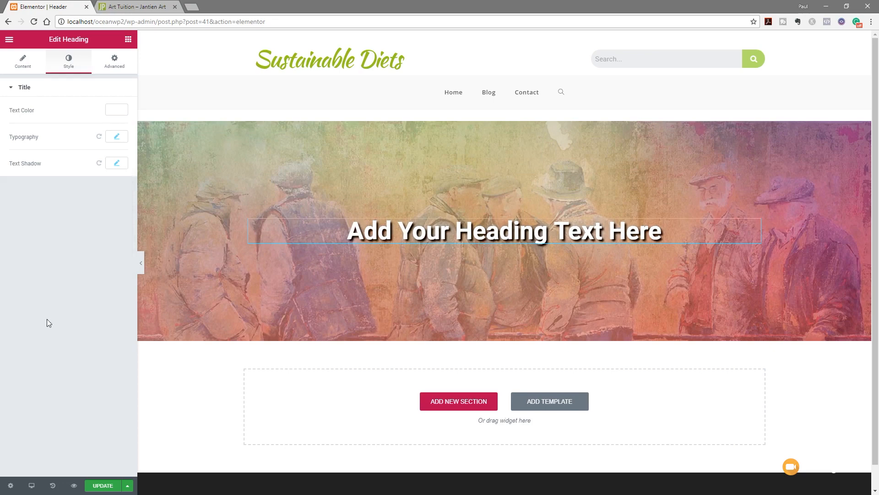
left_click(140, 263)
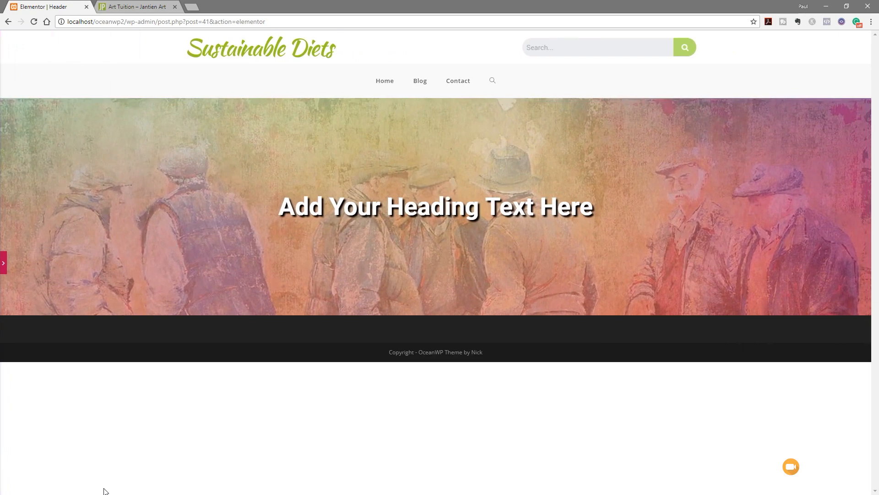